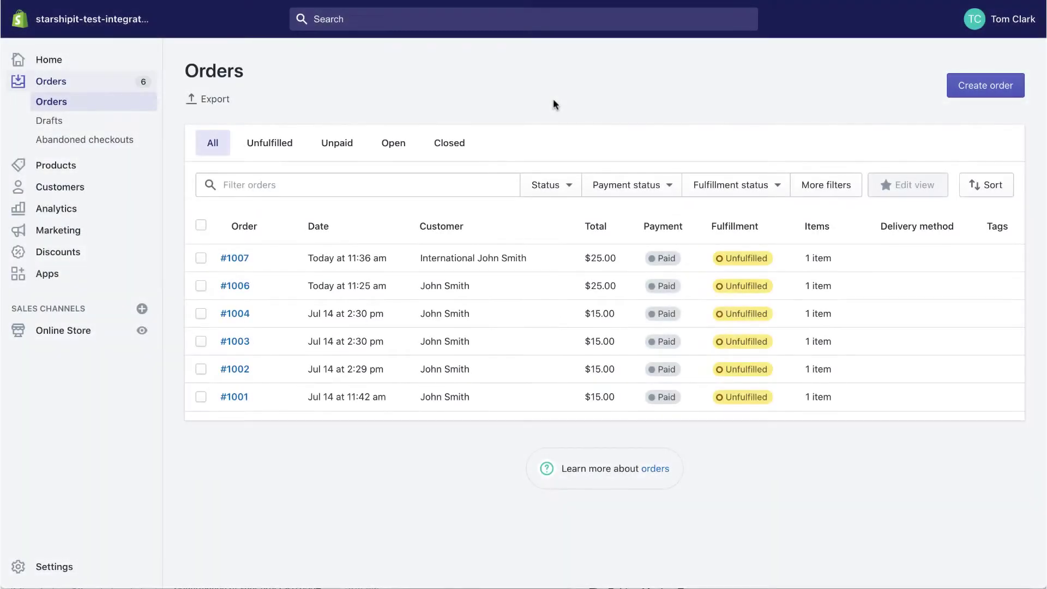
- Open order #1007 and start printing its shipping label through Starshipit
{"action": "left_click", "coordinate": [239, 257]}
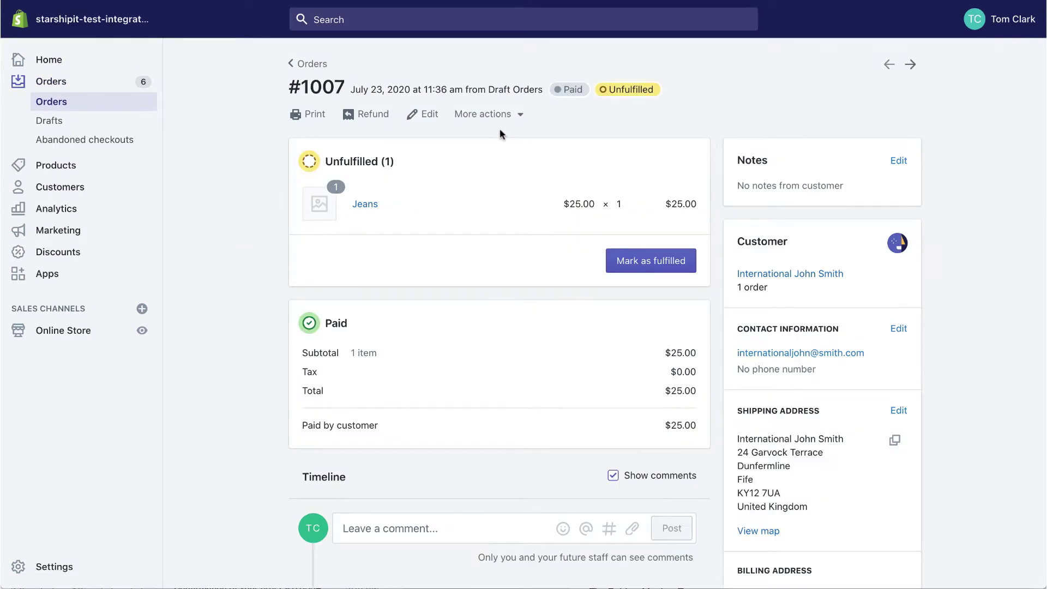
{"action": "left_click", "coordinate": [513, 115]}
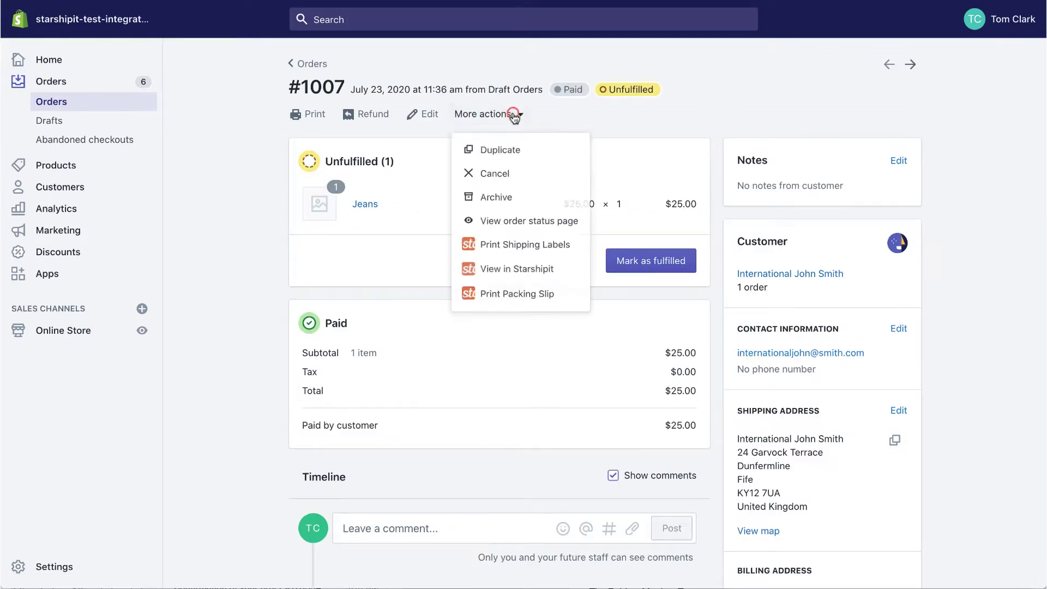
{"action": "left_click", "coordinate": [524, 248]}
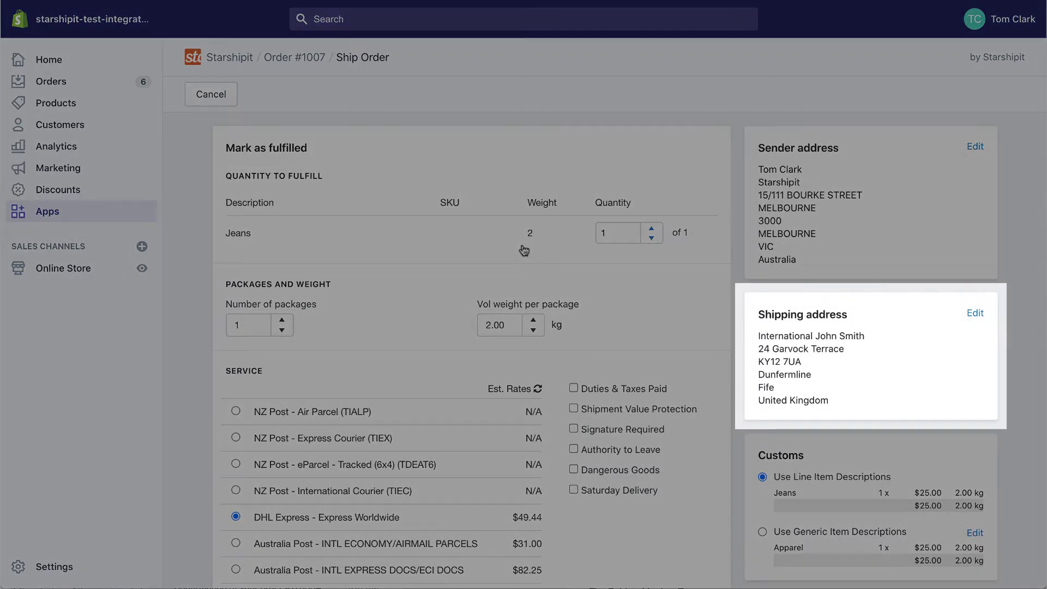
{"action": "scroll", "coordinate": [524, 250], "scroll_direction": "down", "scroll_amount": 1}
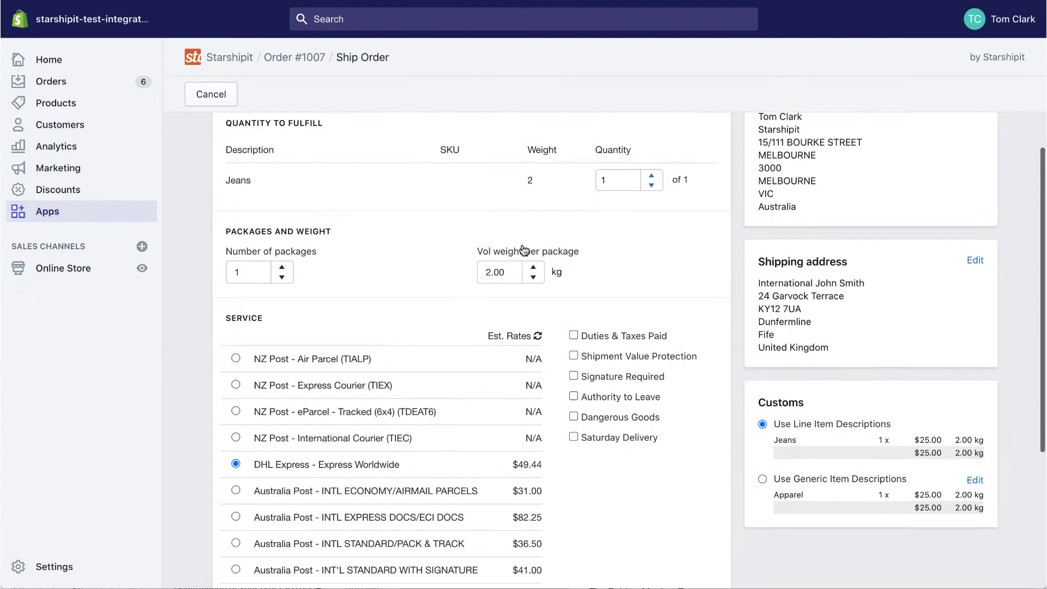
{"action": "scroll", "coordinate": [524, 251], "scroll_direction": "down", "scroll_amount": 2}
{"action": "scroll", "coordinate": [524, 250], "scroll_direction": "down", "scroll_amount": 1}
{"action": "scroll", "coordinate": [524, 251], "scroll_direction": "down", "scroll_amount": 1}
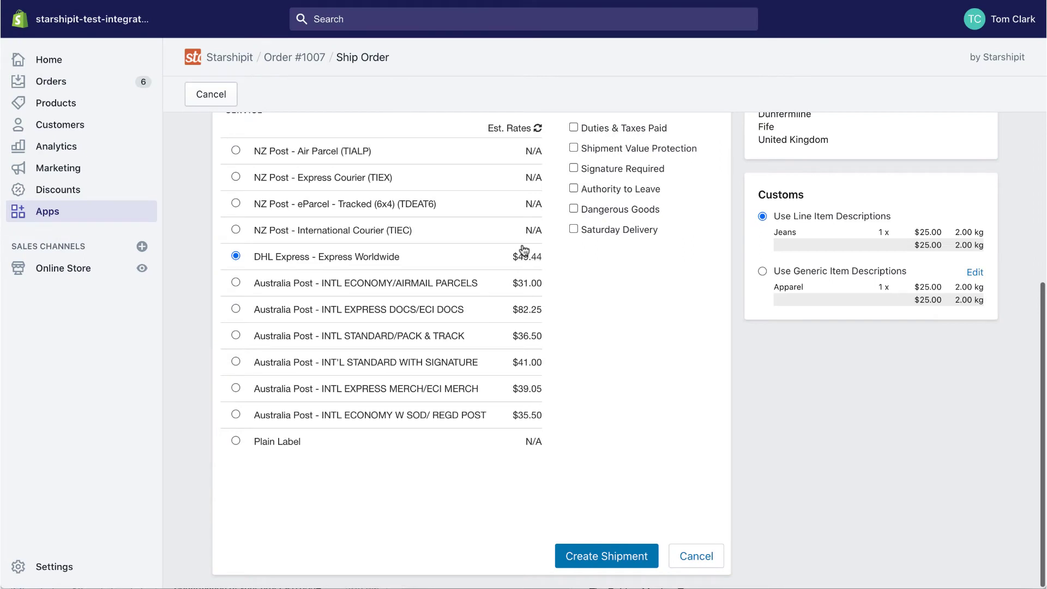
- Create the shipment for order #1007 and download its shipping label PDF
{"action": "left_click", "coordinate": [598, 548]}
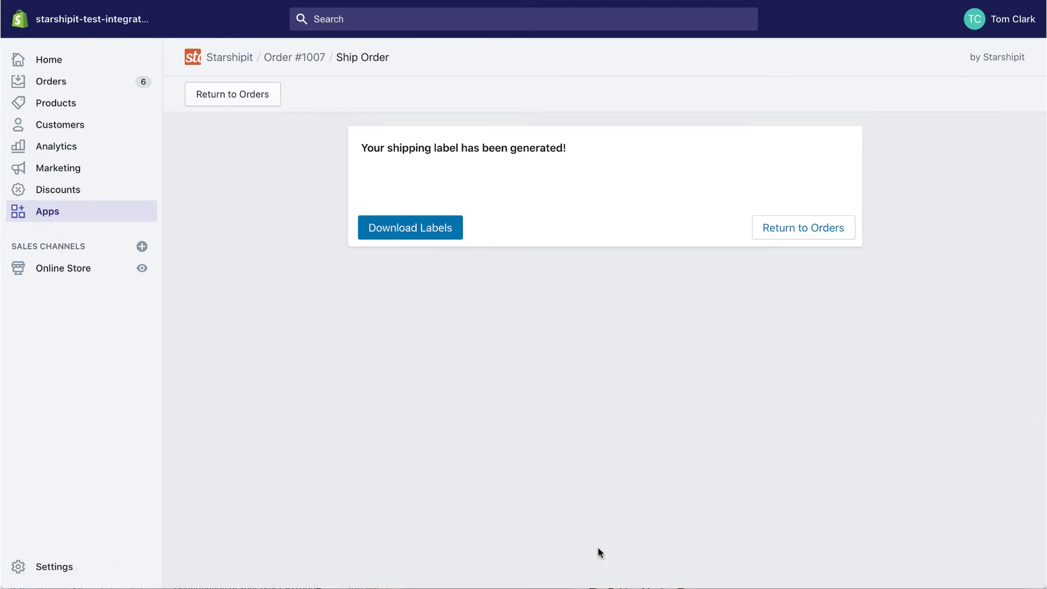
{"action": "left_click", "coordinate": [424, 228]}
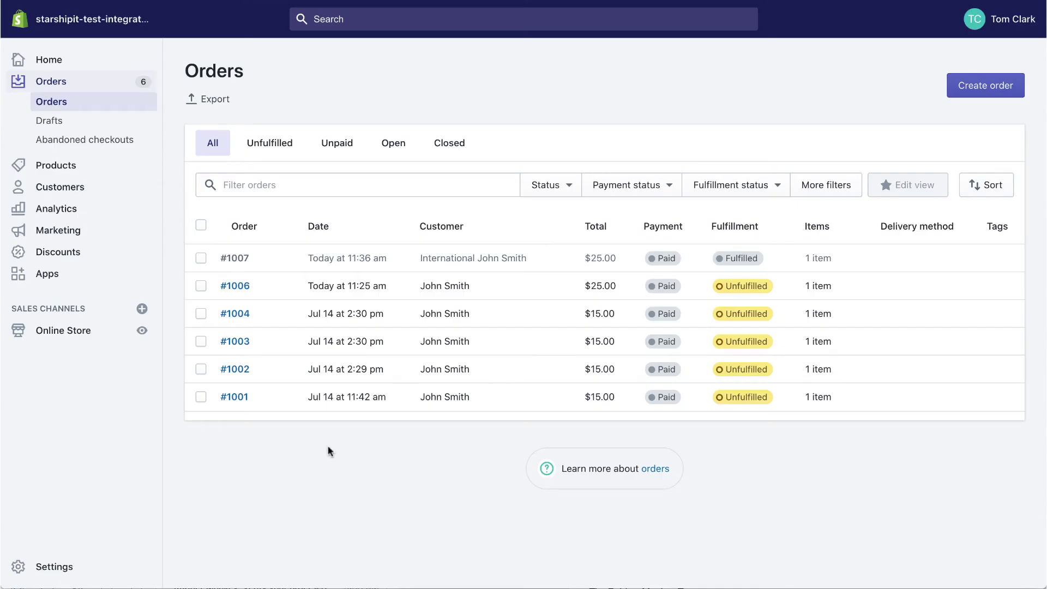
- Select orders #1001–#1004 and start bulk printing their shipping labels
{"action": "left_click", "coordinate": [200, 314]}
{"action": "left_click", "coordinate": [200, 398], "text": "shift"}
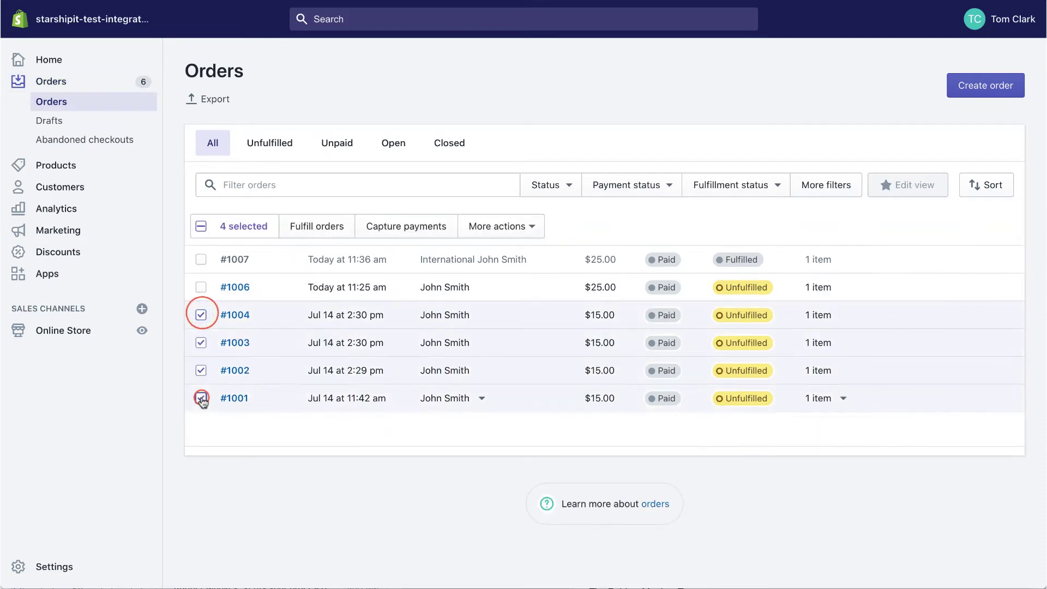
{"action": "left_click", "coordinate": [517, 229]}
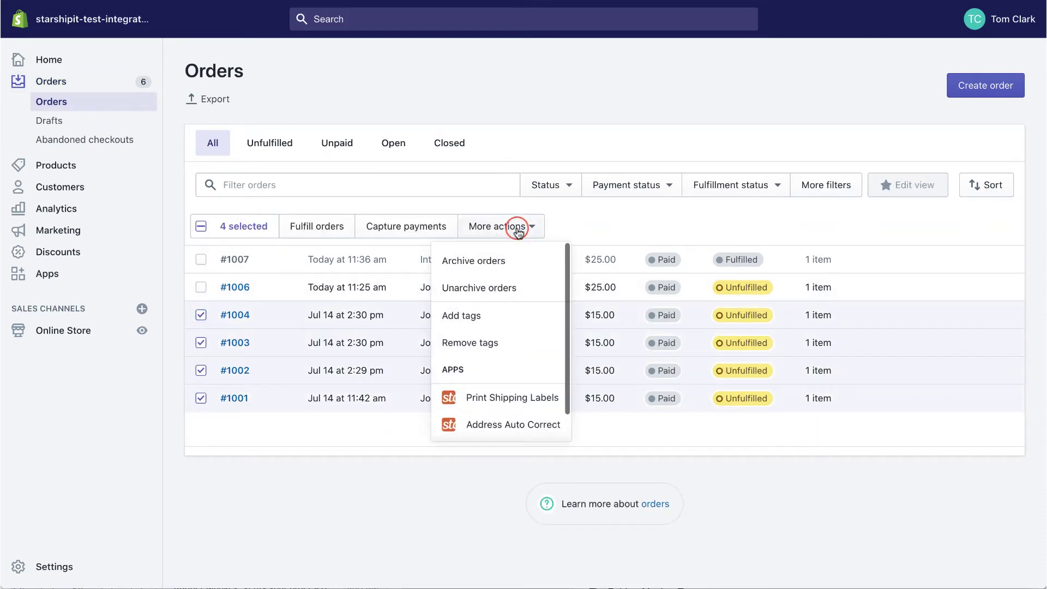
{"action": "left_click", "coordinate": [523, 398]}
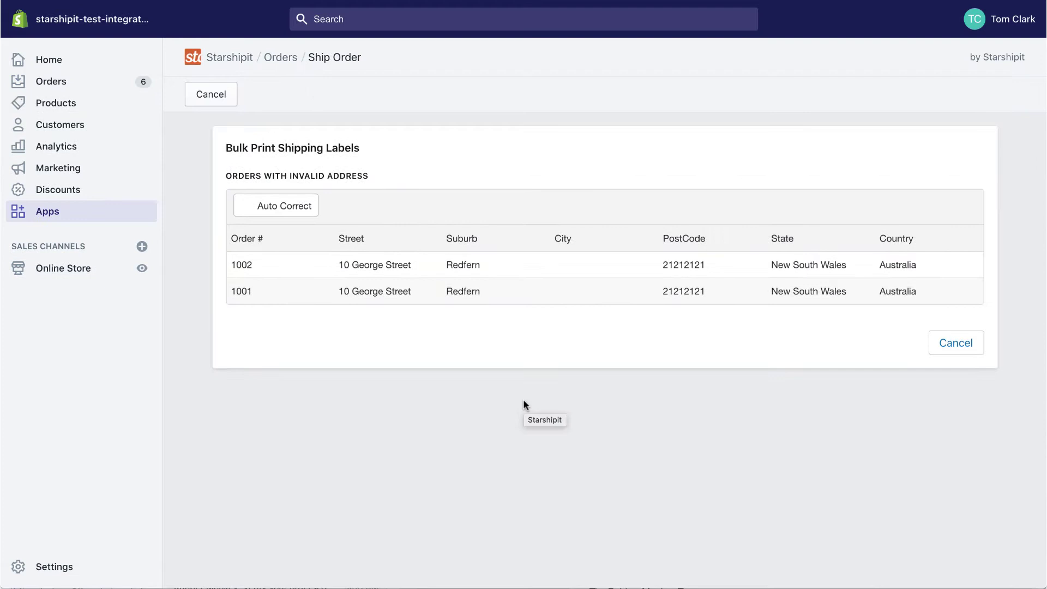
- Auto-correct and save the invalid addresses, then create shipments and download the labels
{"action": "left_click", "coordinate": [300, 209]}
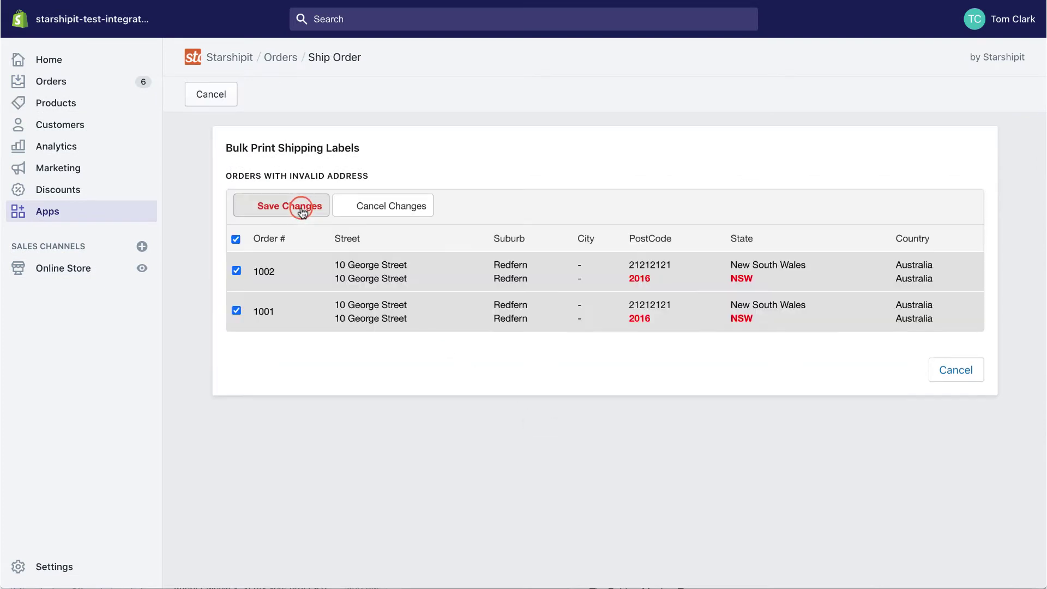
{"action": "left_click", "coordinate": [302, 212]}
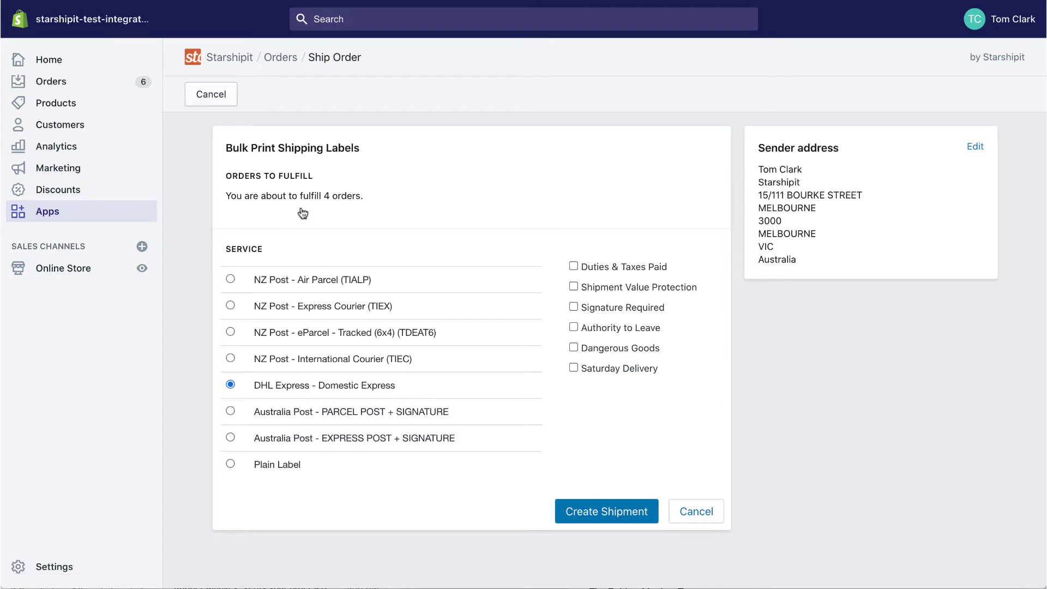
{"action": "left_click", "coordinate": [607, 500]}
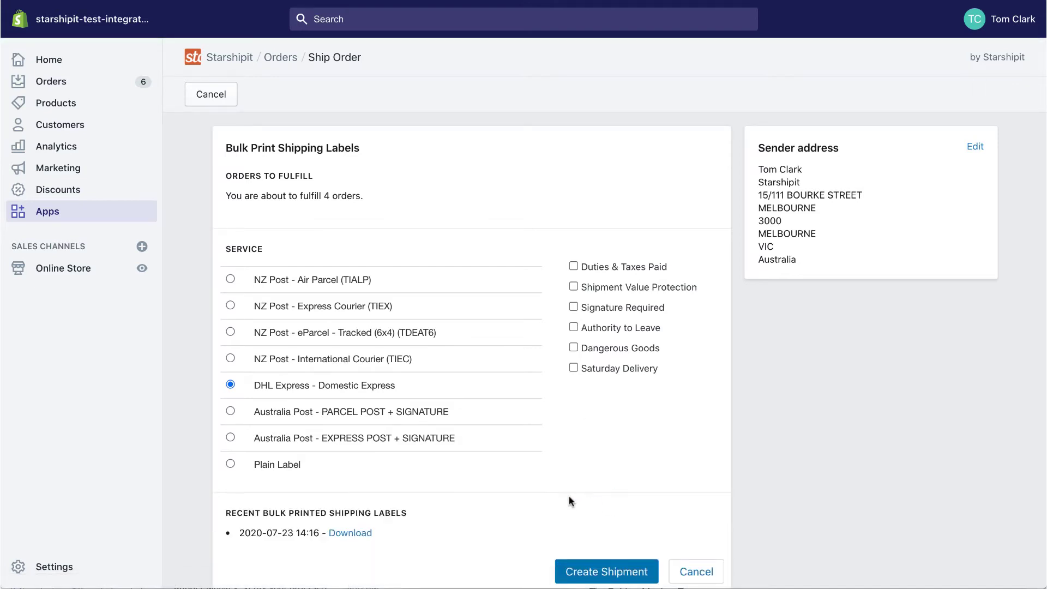
{"action": "scroll", "coordinate": [570, 500], "scroll_direction": "down", "scroll_amount": 1}
{"action": "left_click", "coordinate": [357, 518]}
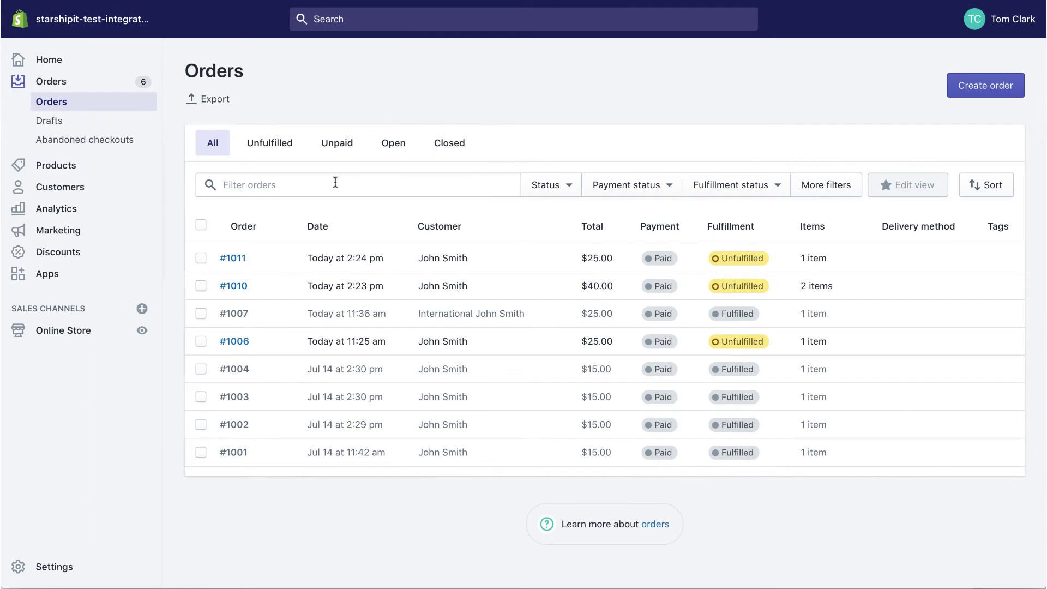
- Auto-correct all eight orders' addresses, saving #1010's fix to Epping, NSW
{"action": "left_click", "coordinate": [201, 226]}
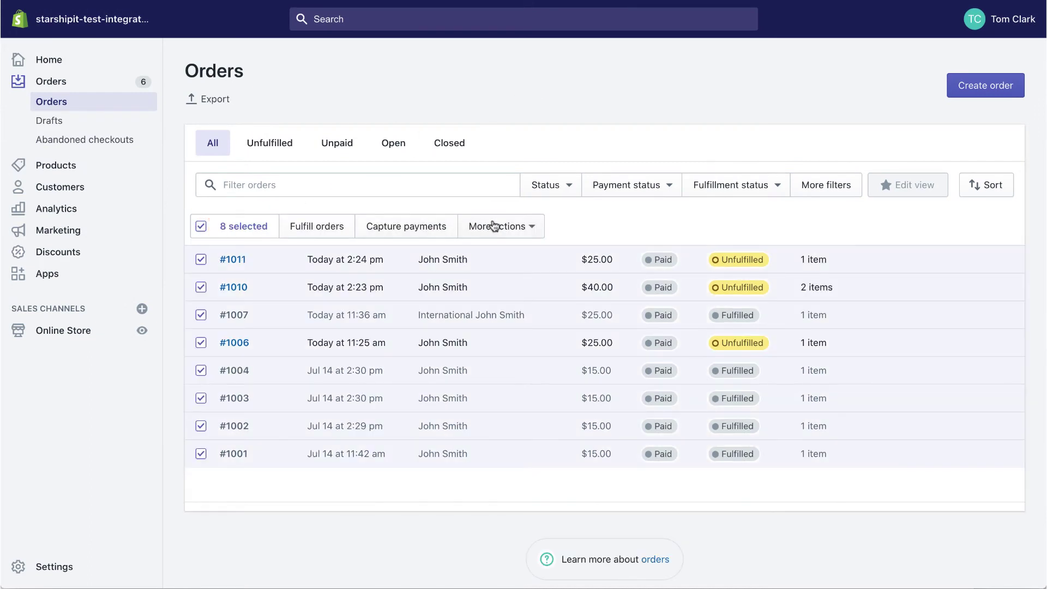
{"action": "left_click", "coordinate": [512, 228]}
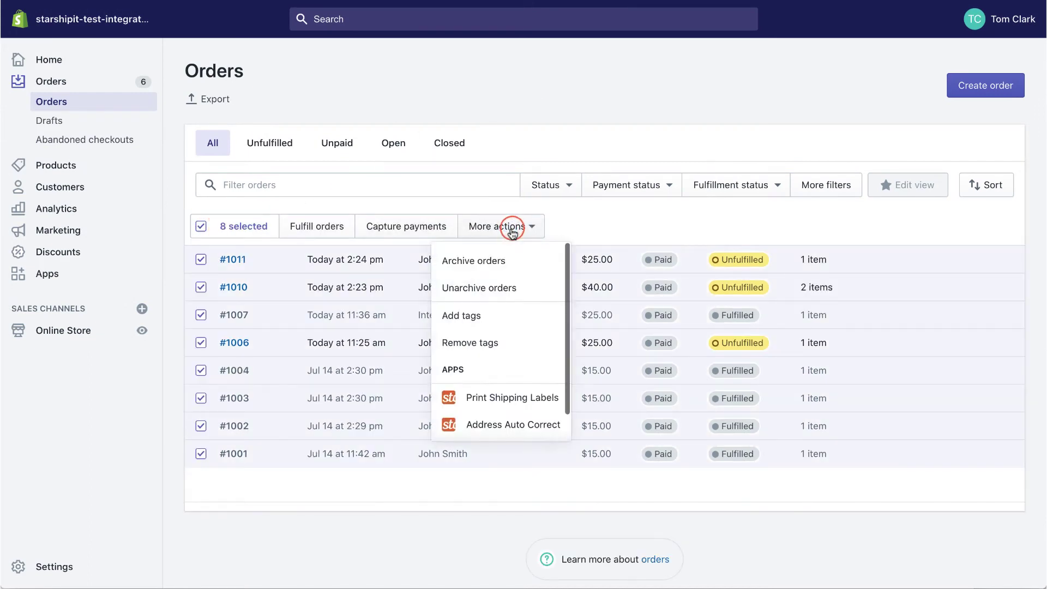
{"action": "left_click", "coordinate": [511, 426]}
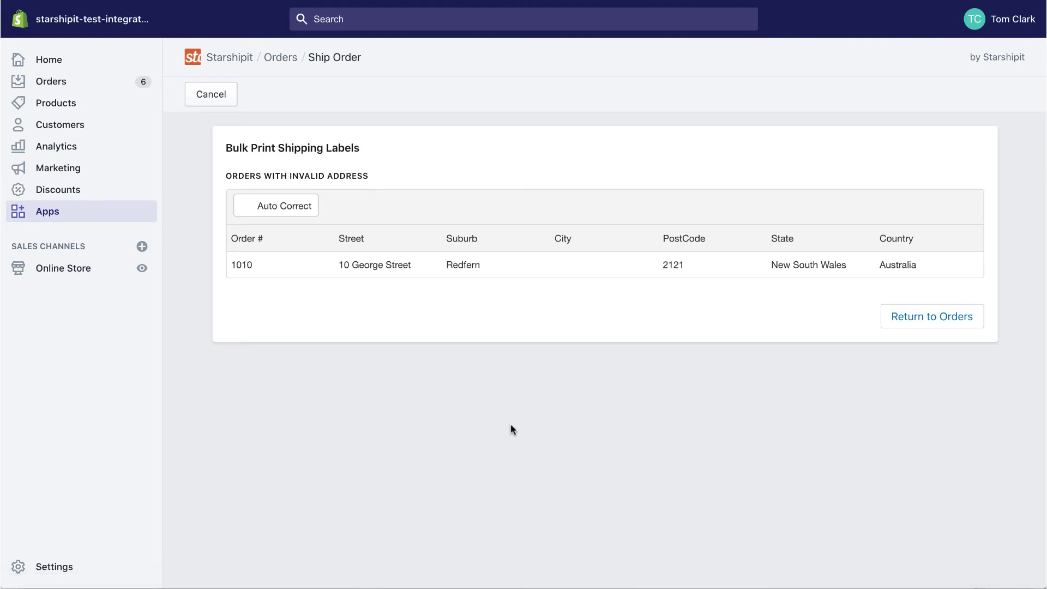
{"action": "left_click", "coordinate": [308, 213]}
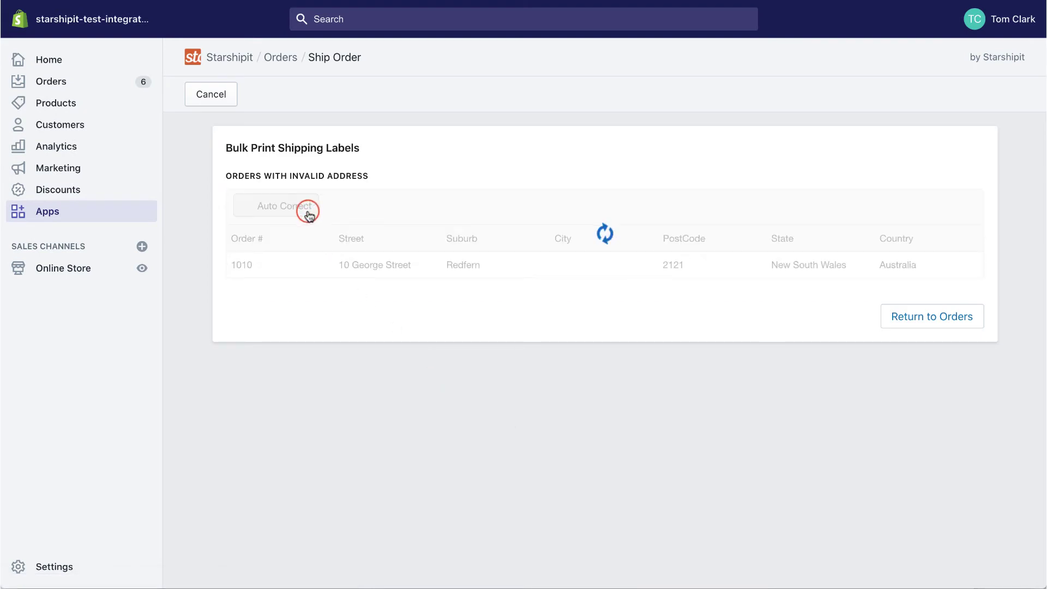
{"action": "left_click", "coordinate": [309, 212]}
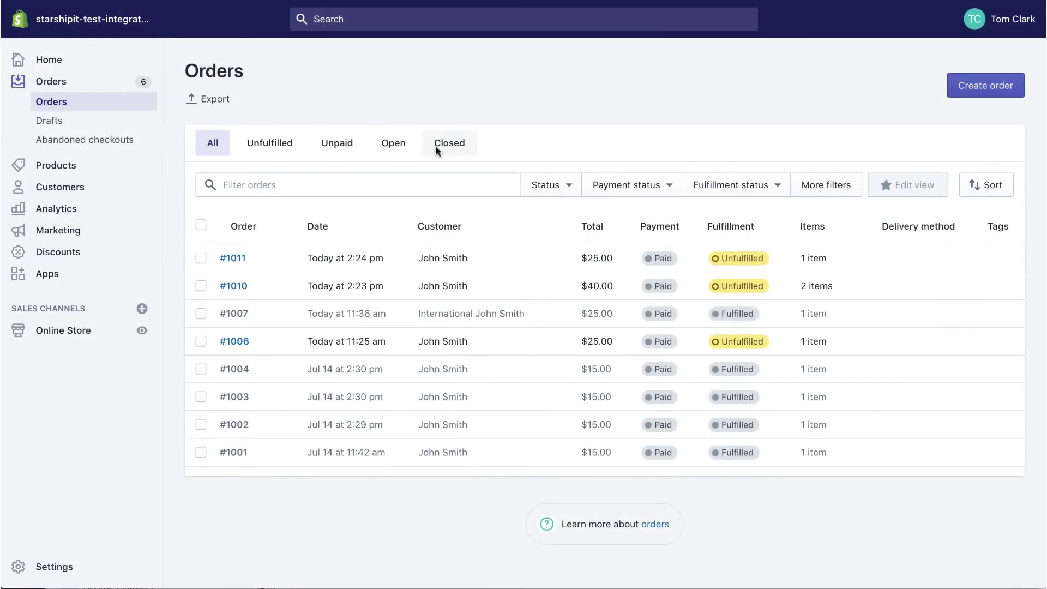
- Select orders #1011 and #1010 and print their packing slips
{"action": "left_click", "coordinate": [201, 259]}
{"action": "left_click", "coordinate": [200, 287]}
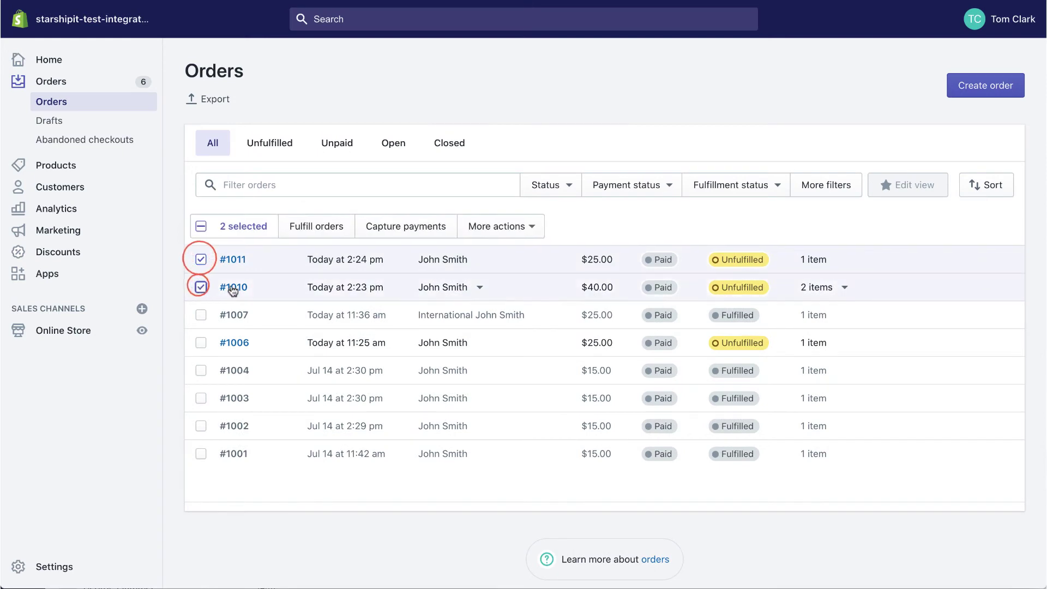
{"action": "left_click", "coordinate": [521, 229]}
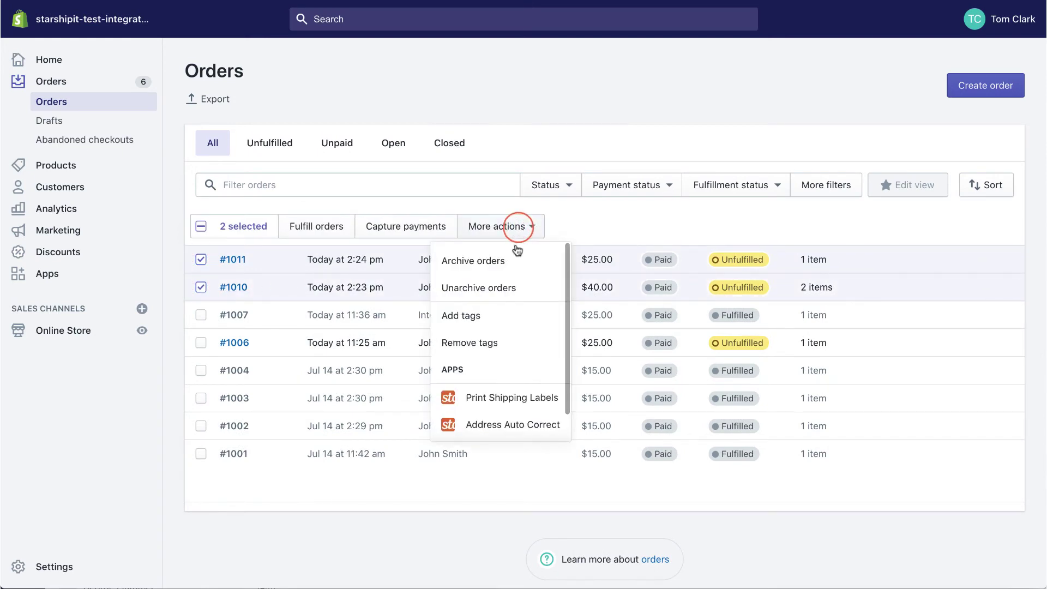
{"action": "scroll", "coordinate": [505, 338], "scroll_direction": "down", "scroll_amount": 1}
{"action": "left_click", "coordinate": [508, 422]}
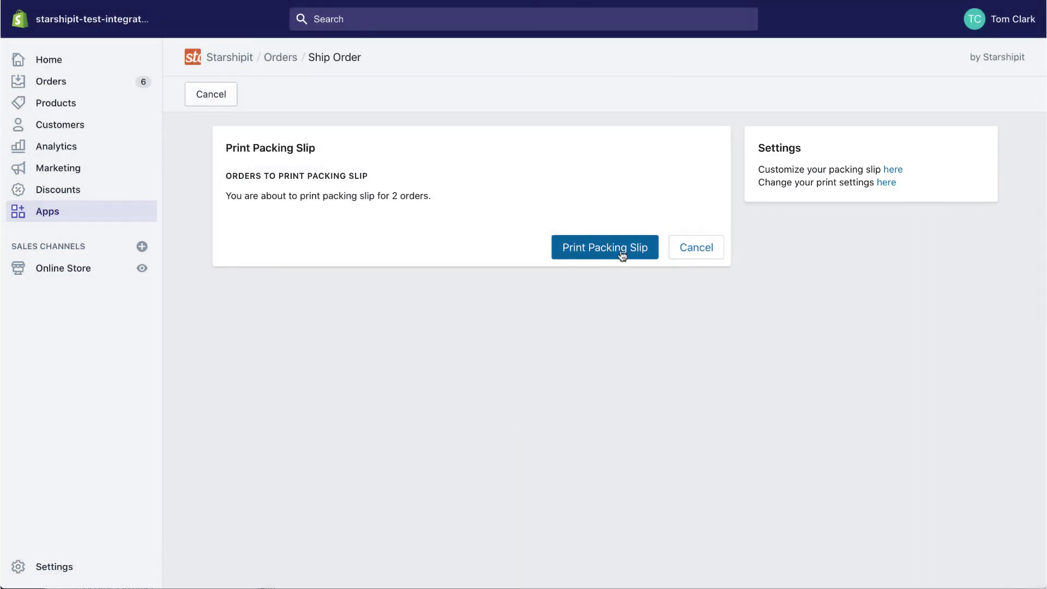
{"action": "left_click", "coordinate": [621, 249]}
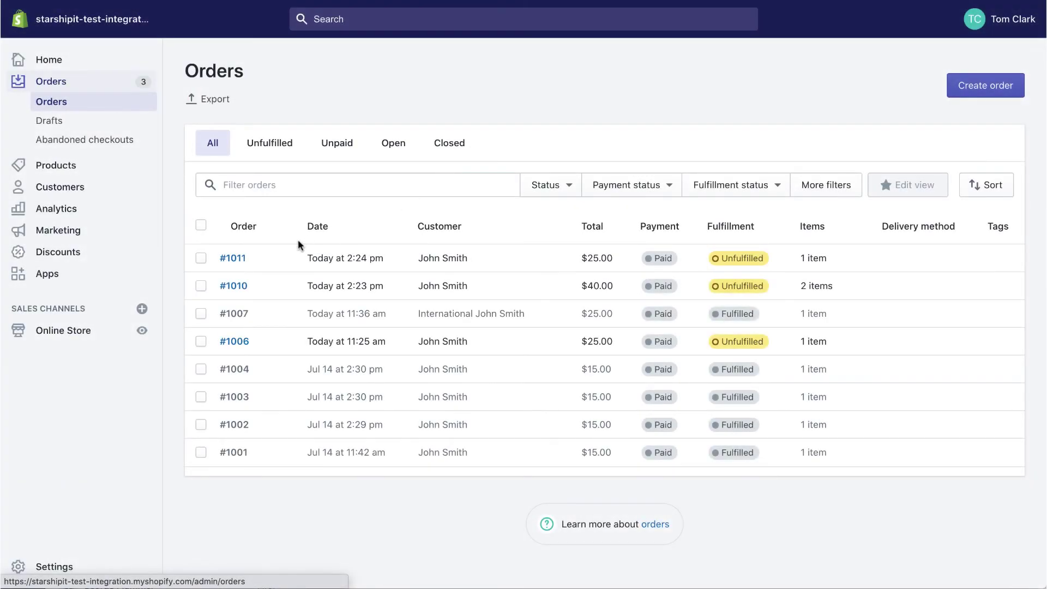
- Open order #1011 in Starshipit and replace Example Box 2 with Example Box 1
{"action": "left_click", "coordinate": [233, 258]}
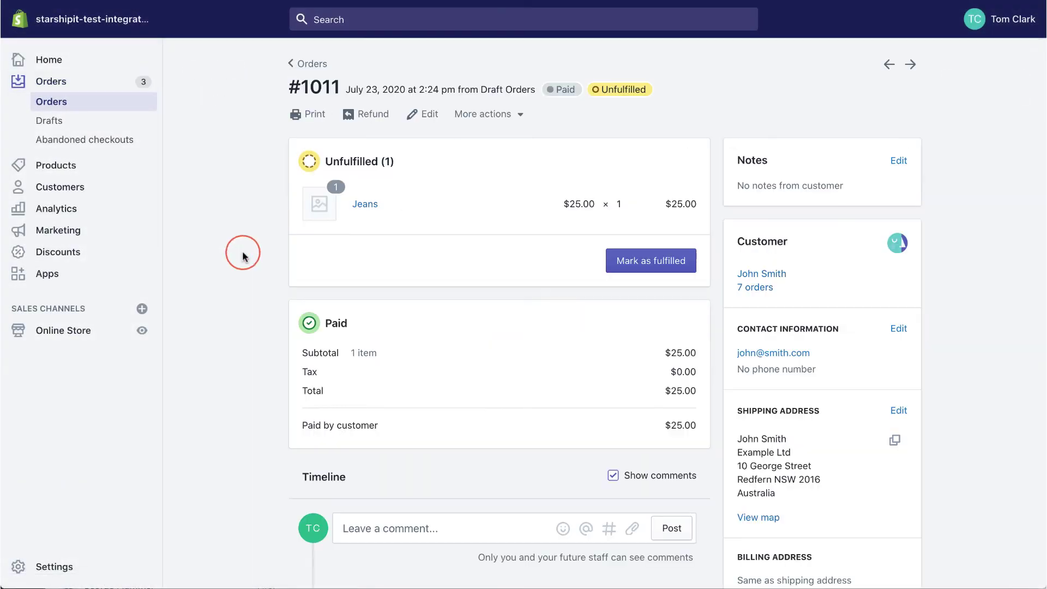
{"action": "left_click", "coordinate": [520, 113]}
{"action": "left_click", "coordinate": [522, 264]}
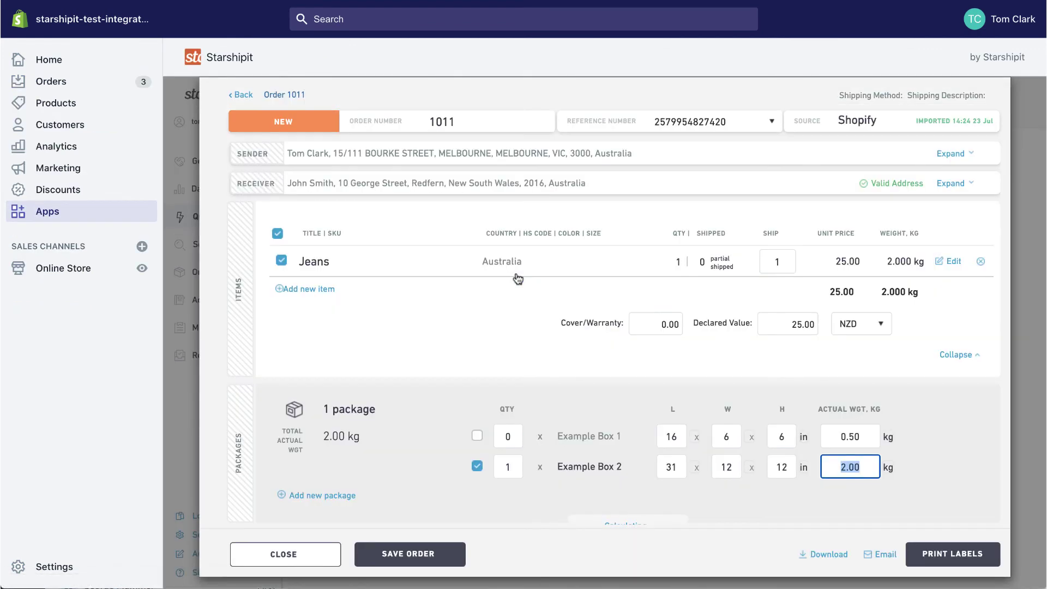
{"action": "scroll", "coordinate": [487, 415], "scroll_direction": "down", "scroll_amount": 1}
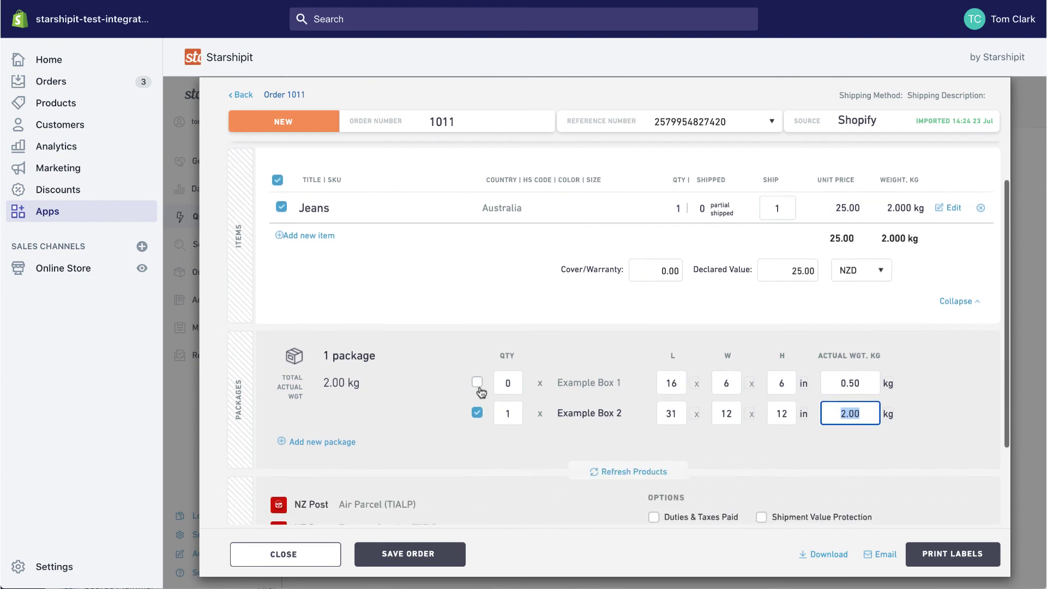
{"action": "left_click", "coordinate": [479, 384]}
{"action": "left_click", "coordinate": [477, 413]}
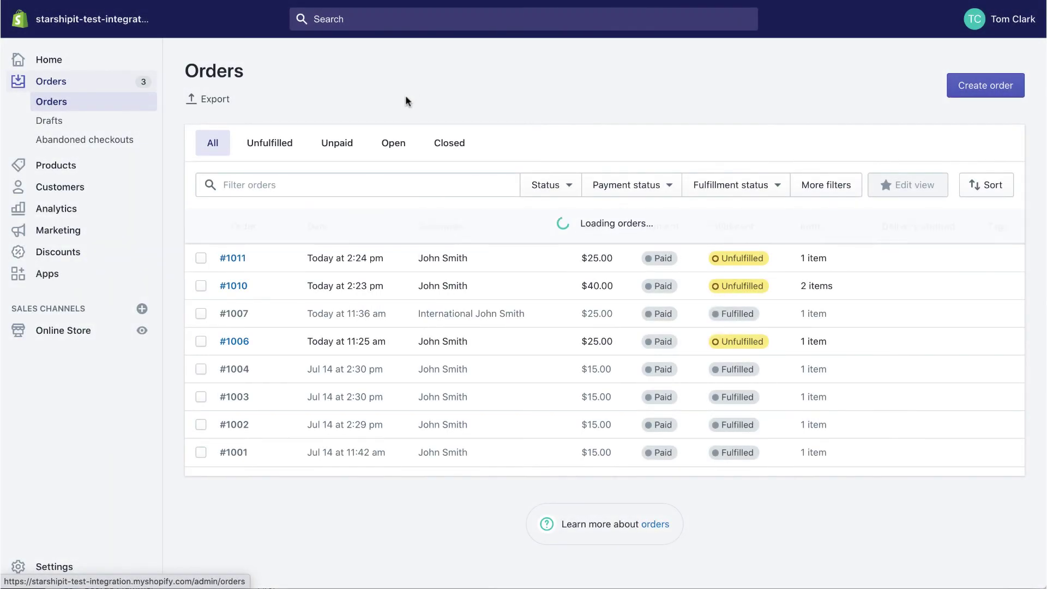
- Launch Starshipit from the installed apps list in Shopify admin
{"action": "left_click", "coordinate": [63, 275]}
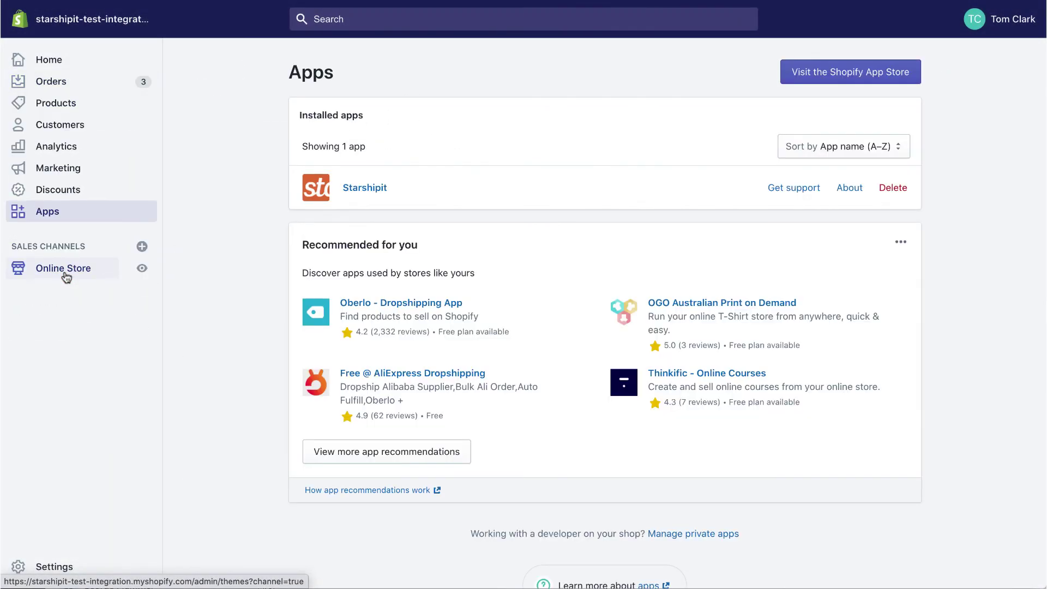
{"action": "left_click", "coordinate": [365, 187]}
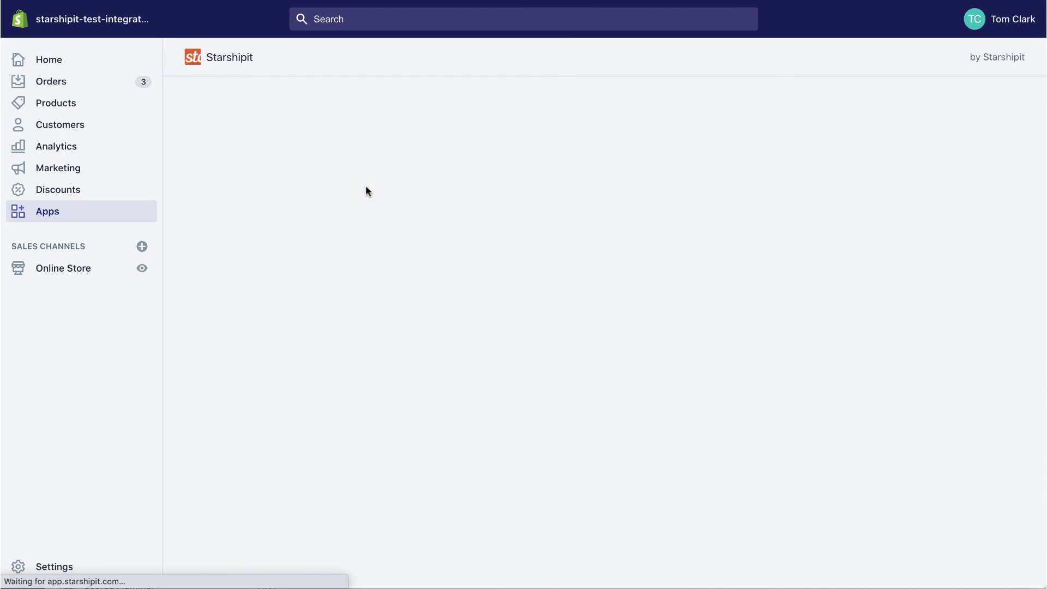